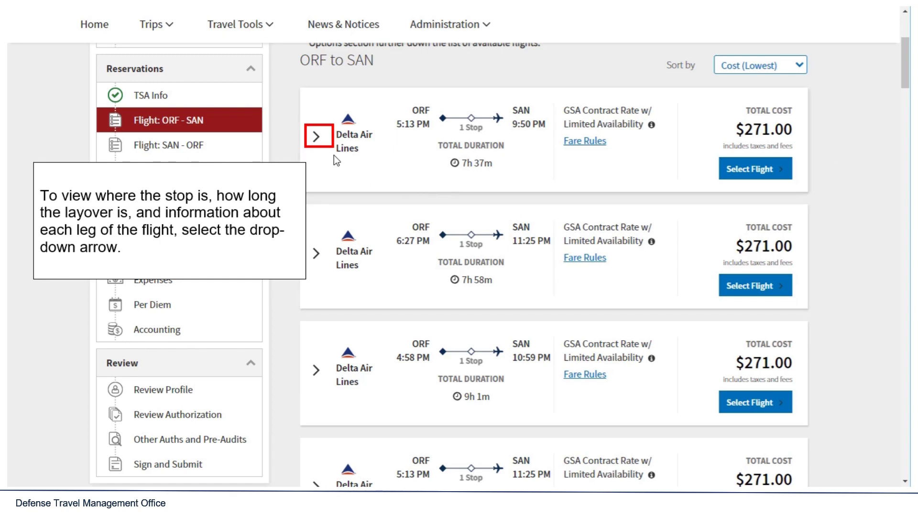
Show the leg details of the 5:13 PM Delta flight and view the aircraft type of each leg
click(317, 138)
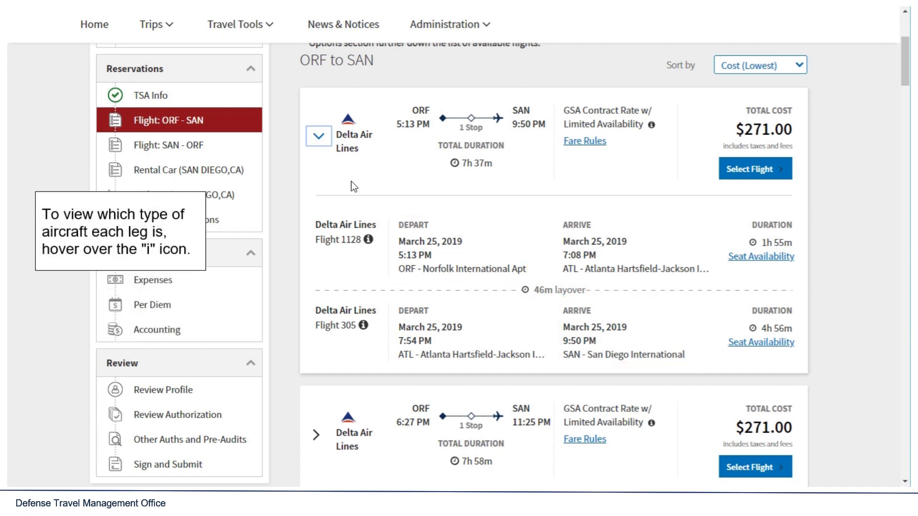
mouse_move(372, 245)
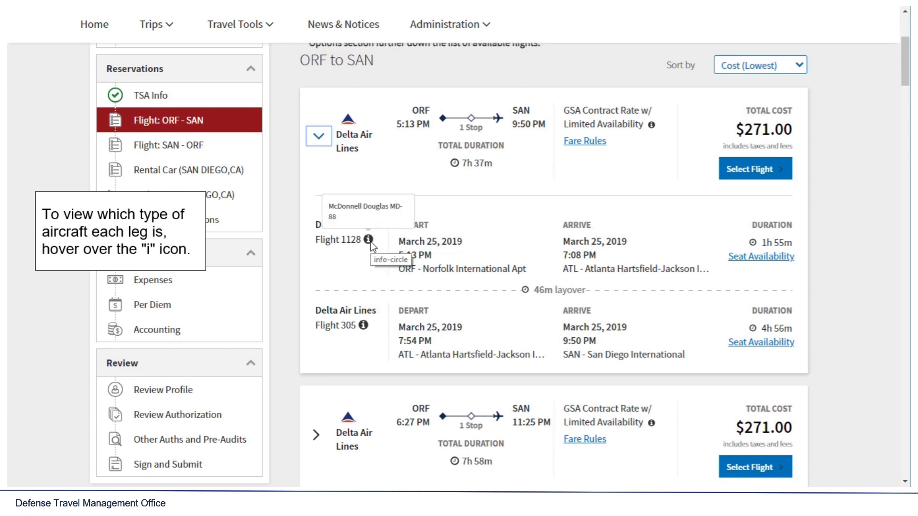
mouse_move(364, 328)
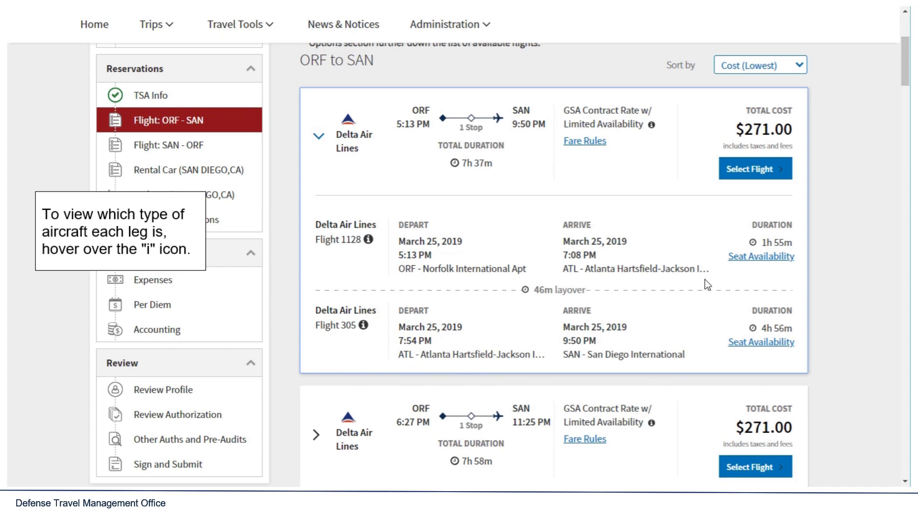
Read through the fare rules of the 5:13 PM Delta flight to the end and close them
click(589, 146)
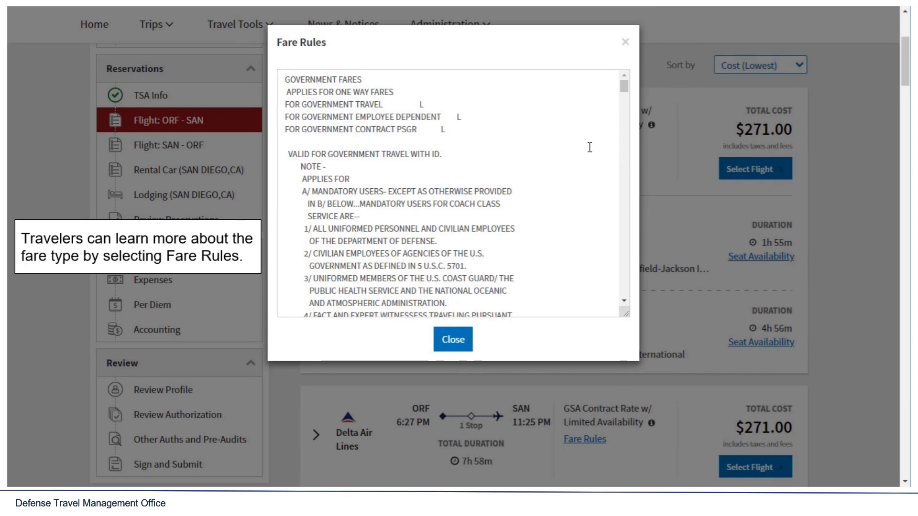
drag(624, 90, 595, 313)
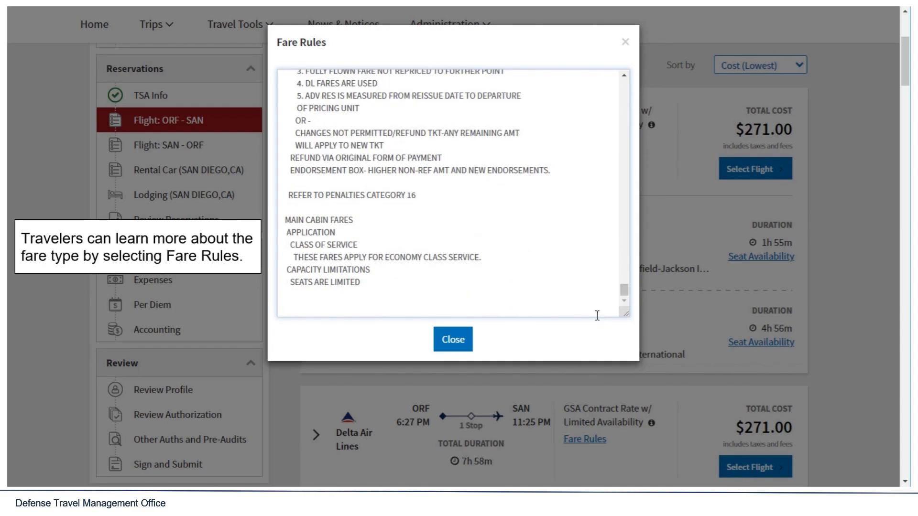
click(453, 342)
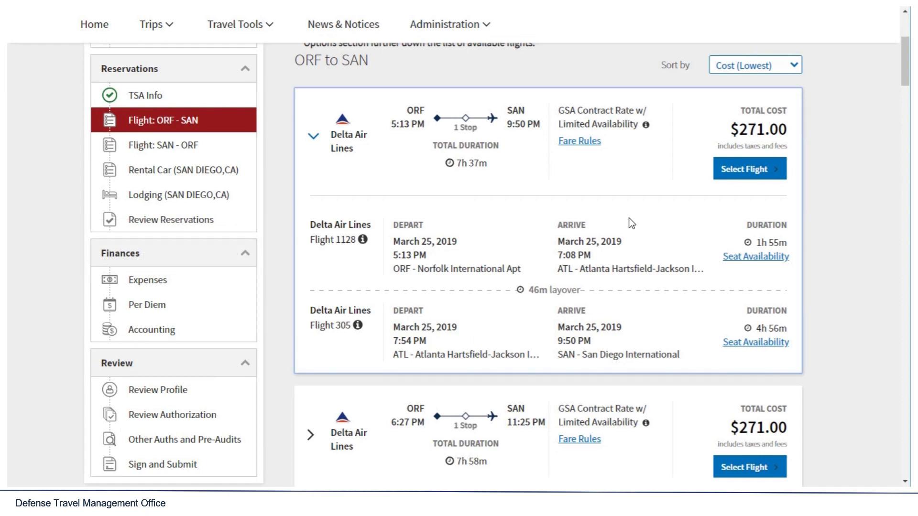
Show the leg details of the 8:00 AM Delta flight and of the 5:59 PM American Airlines flight under Alternative Options
drag(903, 82, 895, 157)
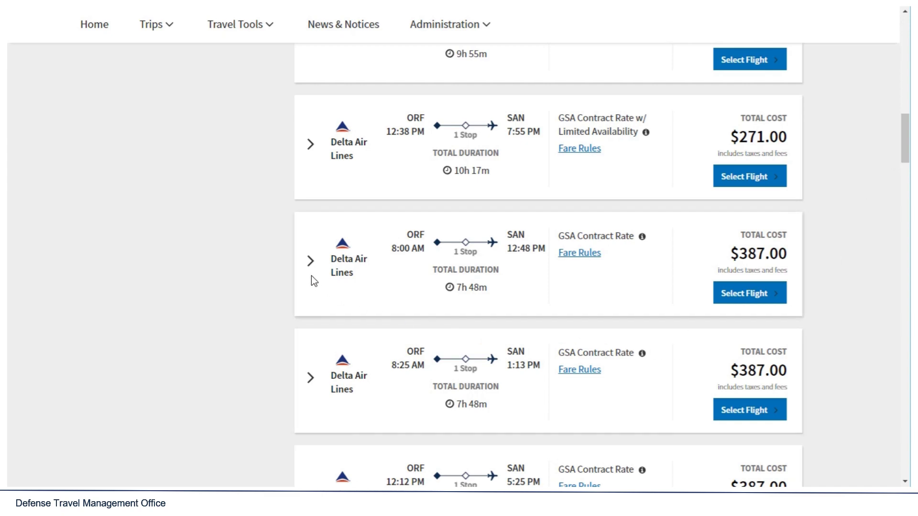
click(310, 261)
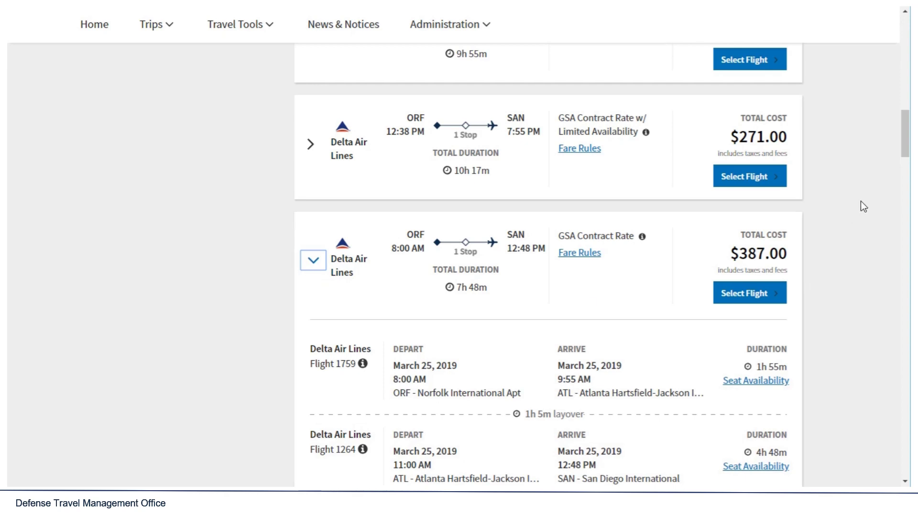
drag(903, 149, 903, 157)
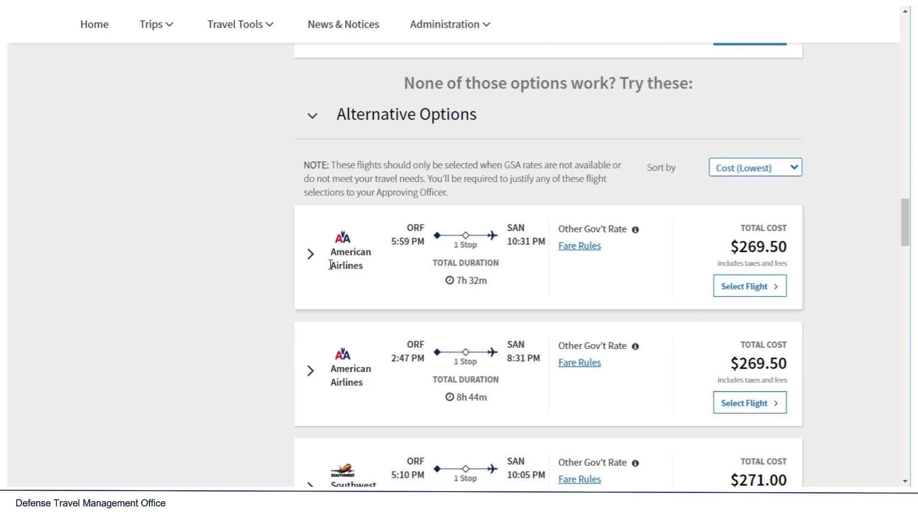
click(315, 259)
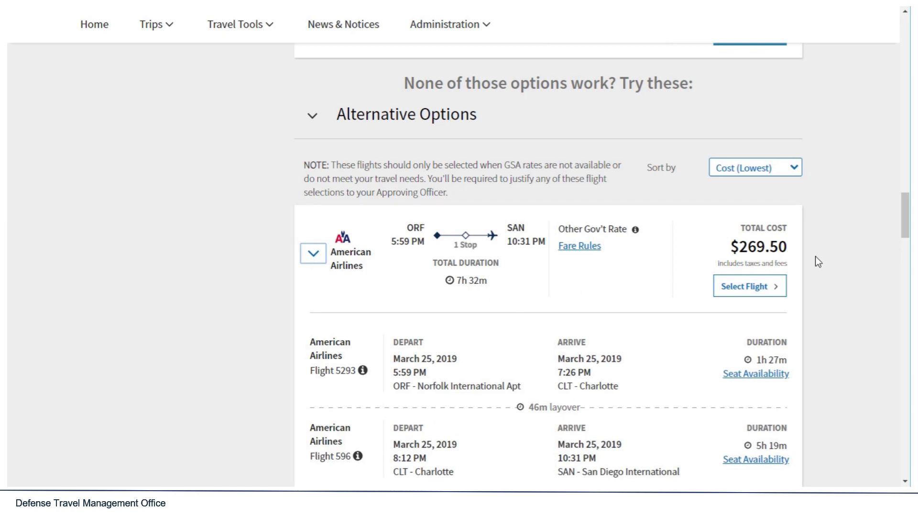
Read the fare rules of the 5:59 PM American Airlines flight at the Other Gov't Rate
drag(904, 214, 905, 226)
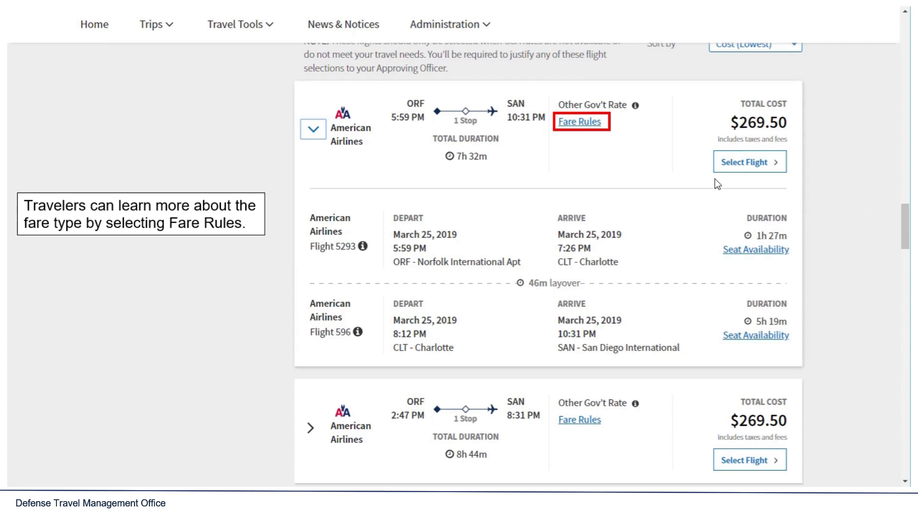
click(578, 122)
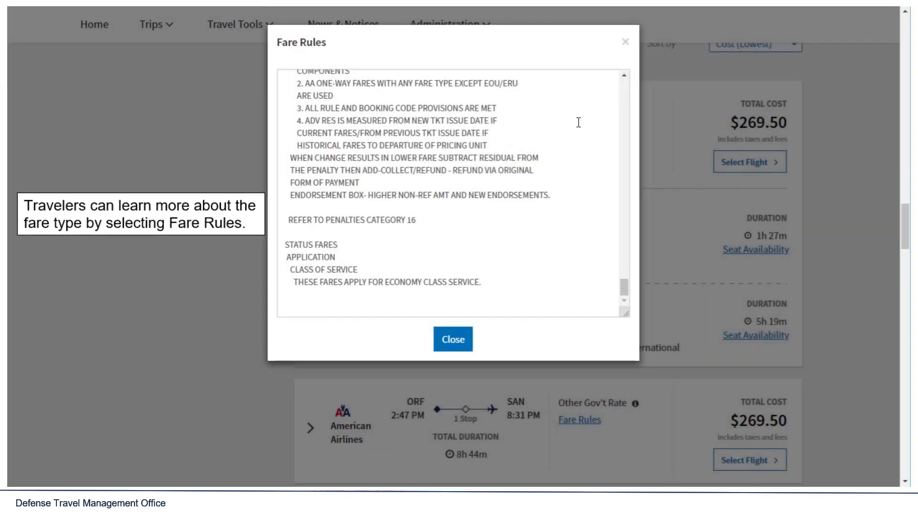
drag(624, 288, 623, 86)
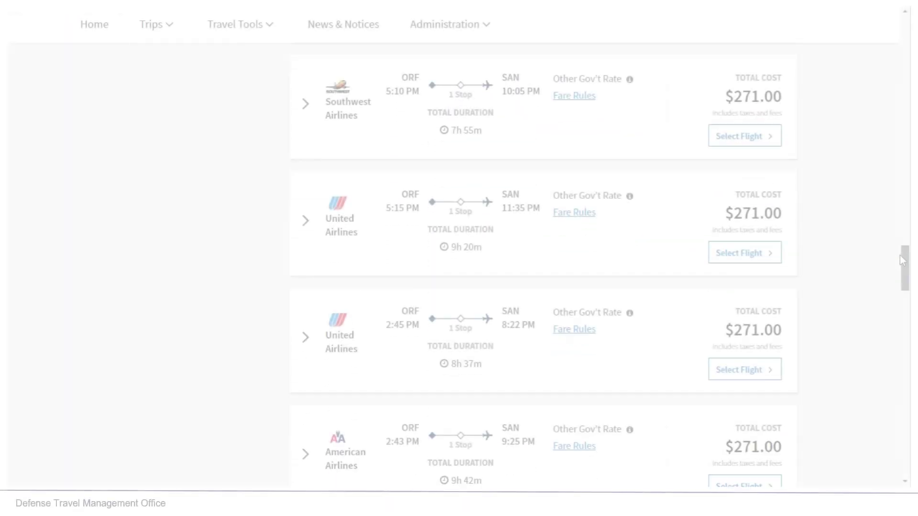
Find the 1:32 PM American Airlines flight at the Other Rate, show its leg details and review its fare rules
scroll(899, 269, down, 2)
drag(899, 268, 890, 331)
scroll(892, 336, down, 3)
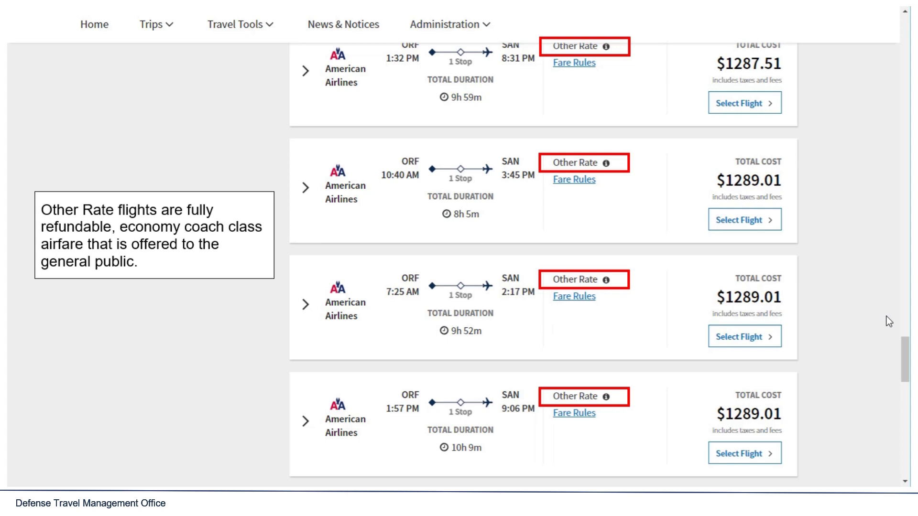
scroll(885, 319, up, 1)
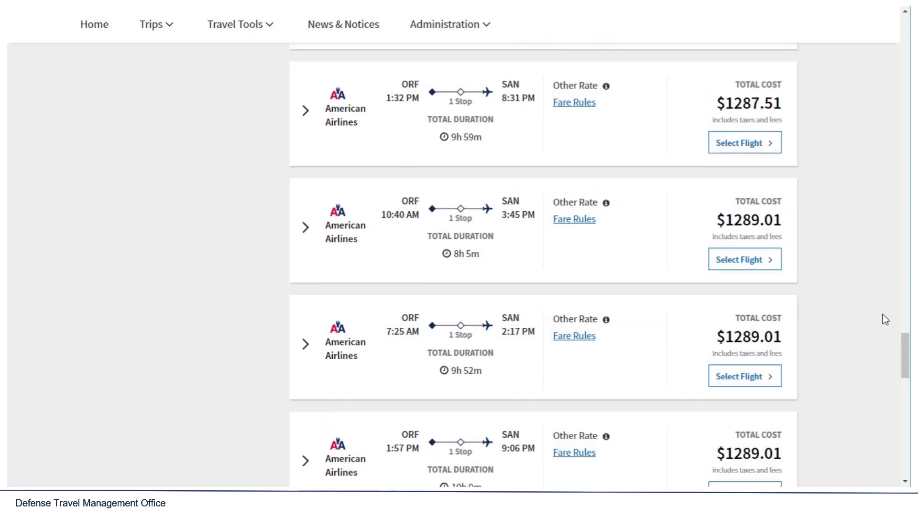
scroll(882, 314, up, 2)
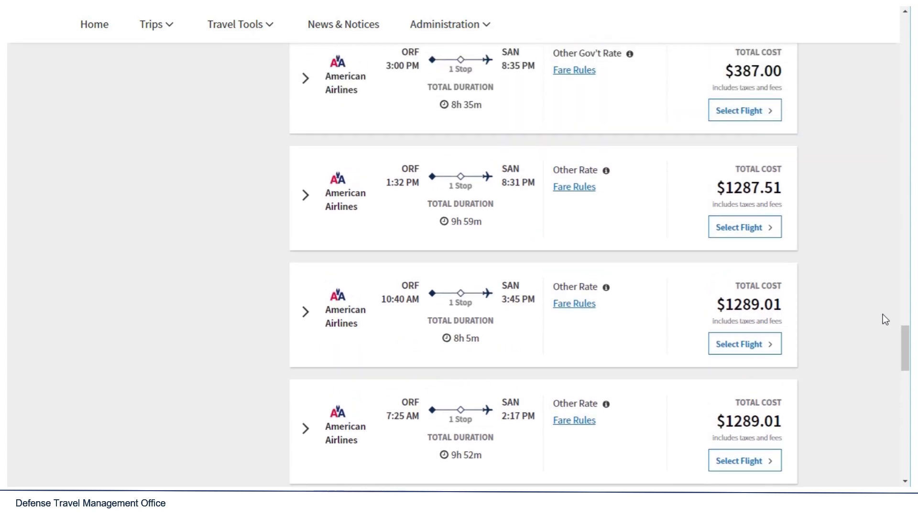
click(306, 206)
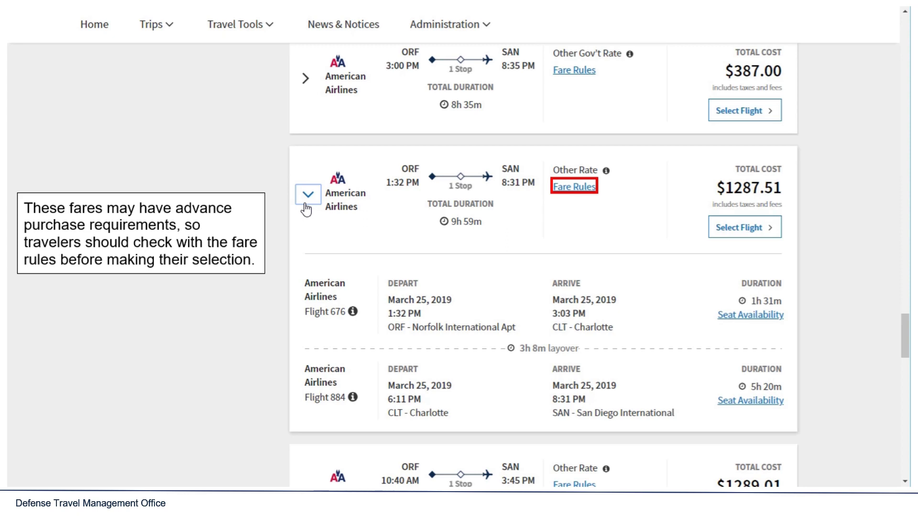
click(556, 189)
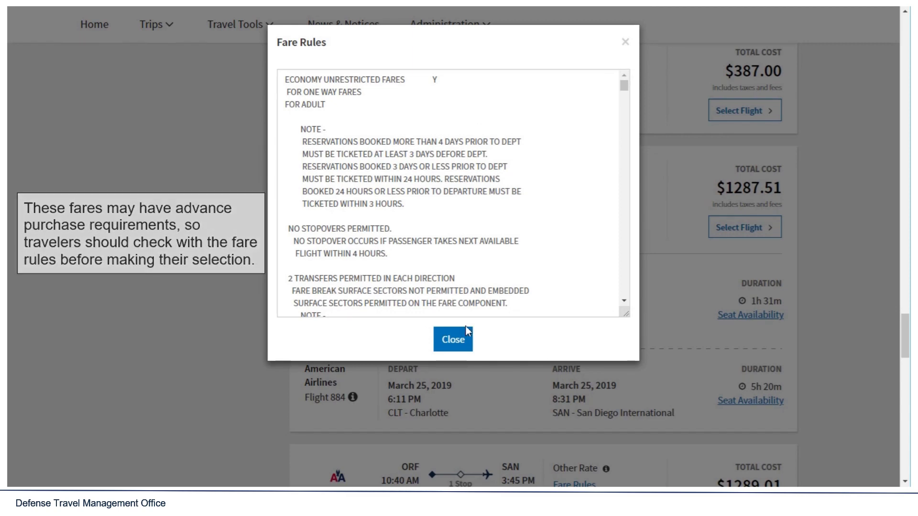
click(453, 334)
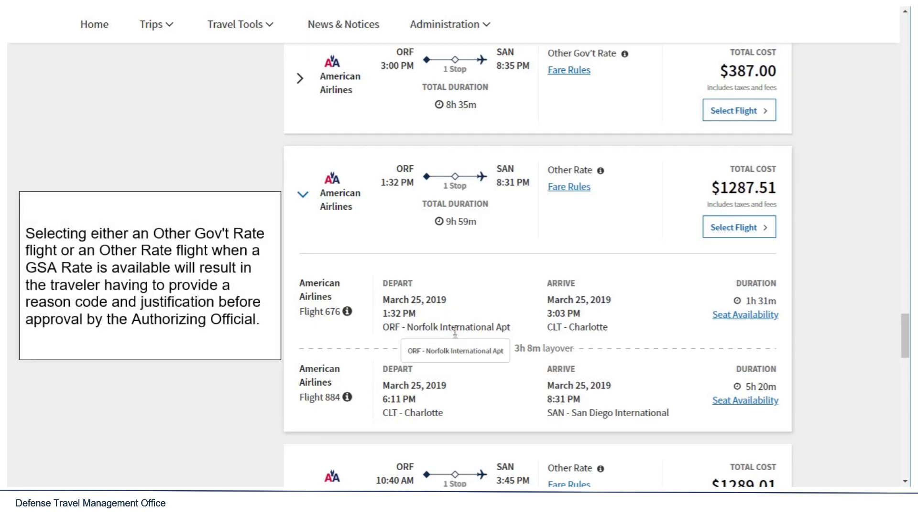
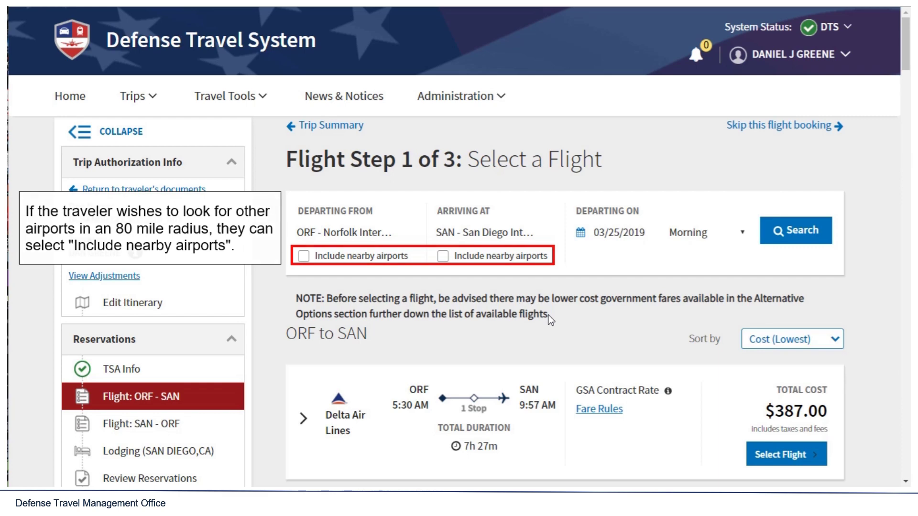
Search for flights again with nearby airports included for both the departure and the arrival airport
click(354, 262)
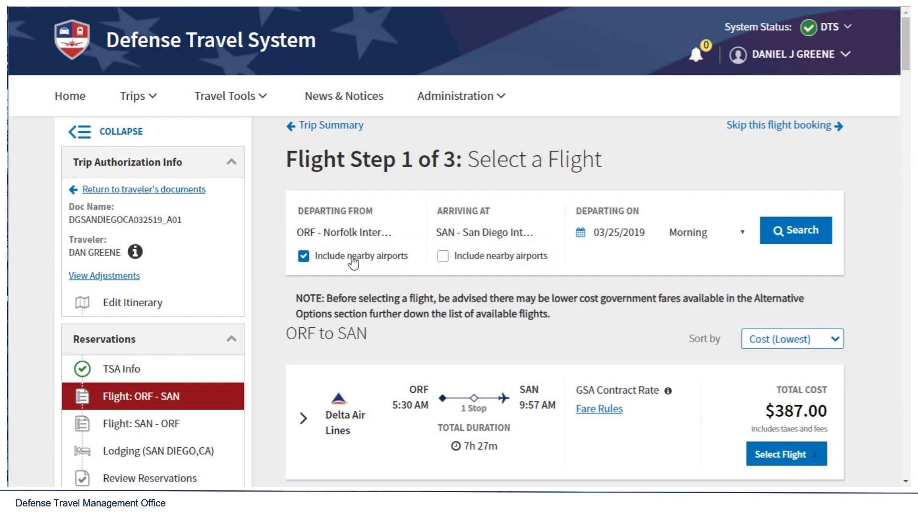
click(471, 267)
click(790, 238)
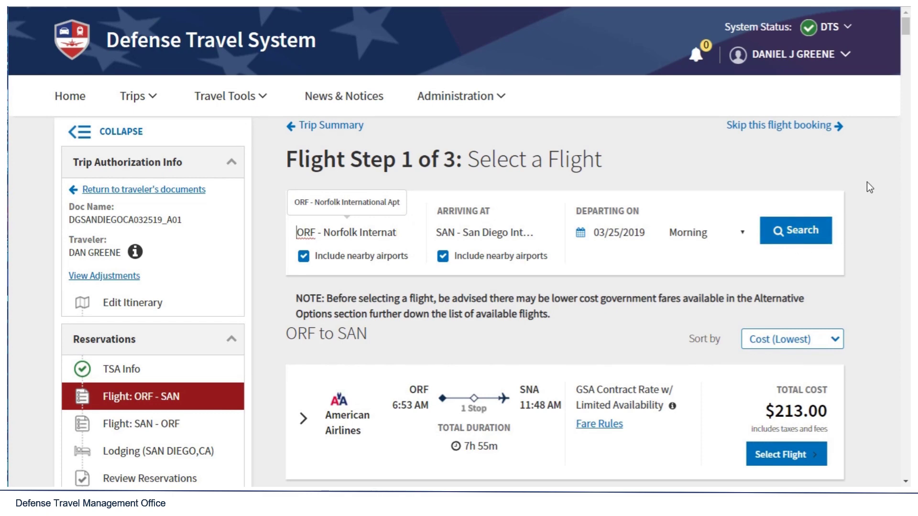
View the leg details of the 6:53 AM American Airlines flight arriving at SNA at 11:48 AM, and collapse them
scroll(867, 187, down, 6)
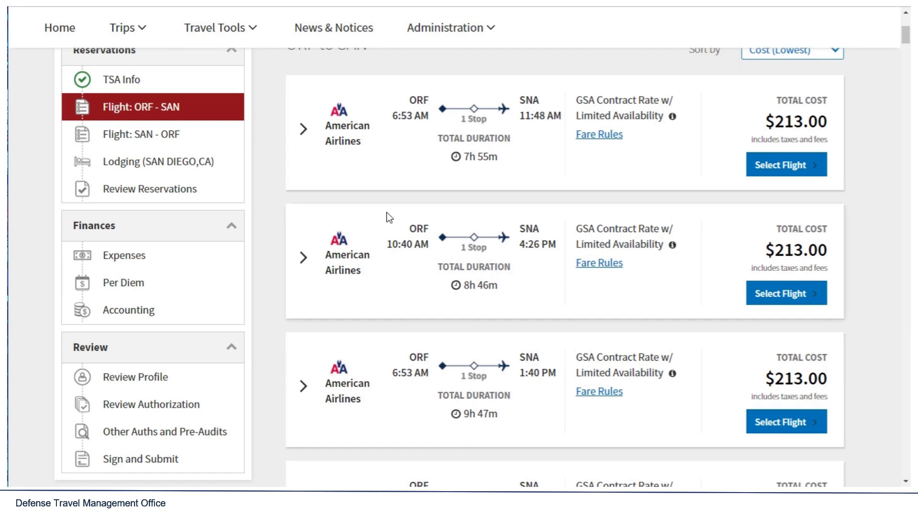
click(303, 134)
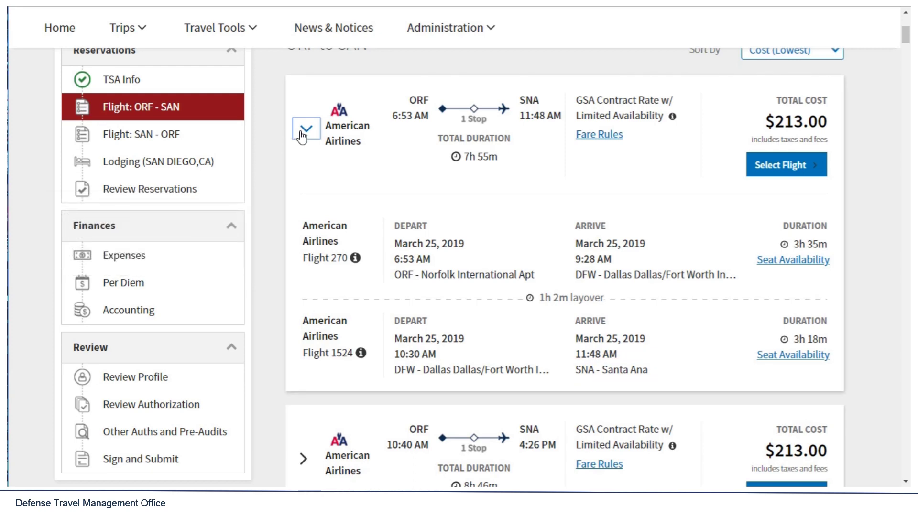
click(302, 136)
Find the 5:15 AM American Airlines flight from PHF to SAN among the results and show its leg details
scroll(272, 224, down, 4)
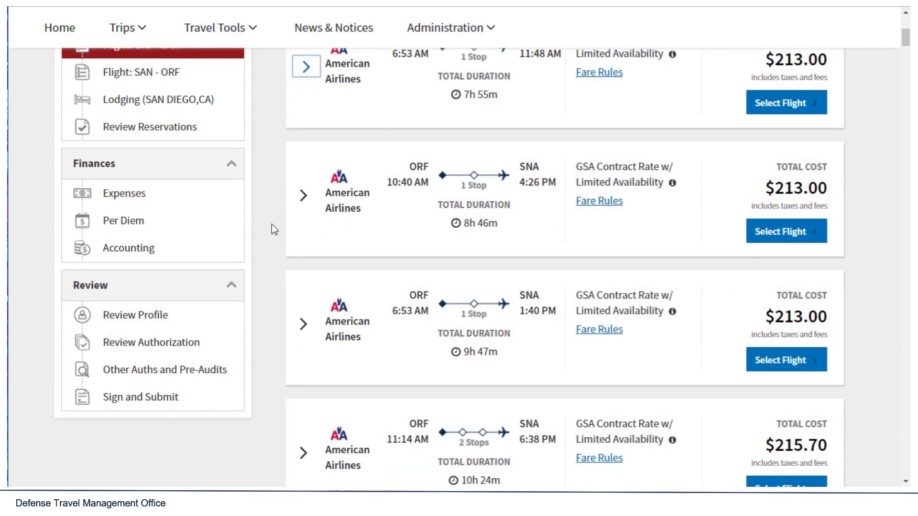
scroll(272, 225, down, 14)
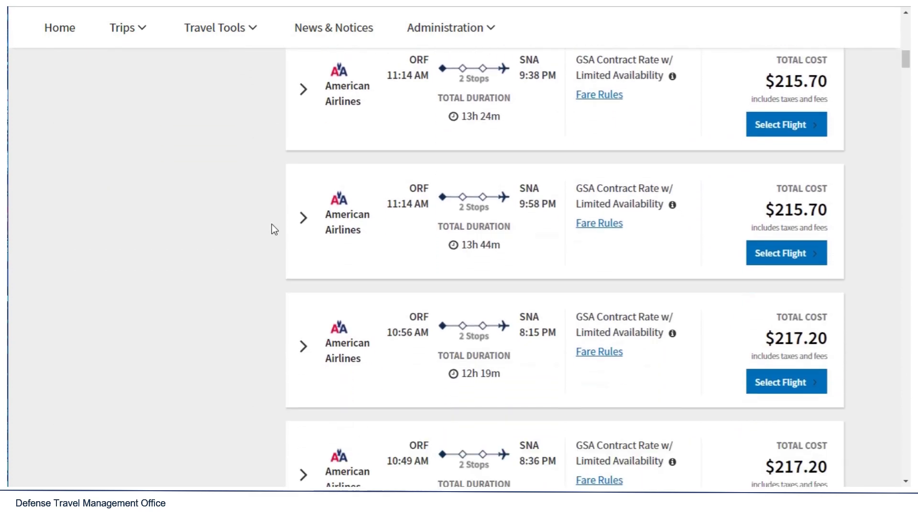
scroll(272, 224, down, 10)
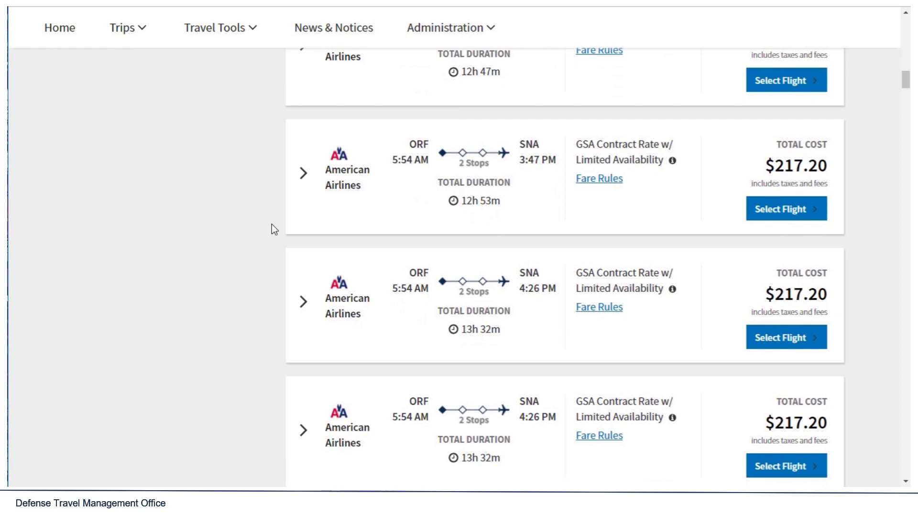
scroll(272, 224, down, 13)
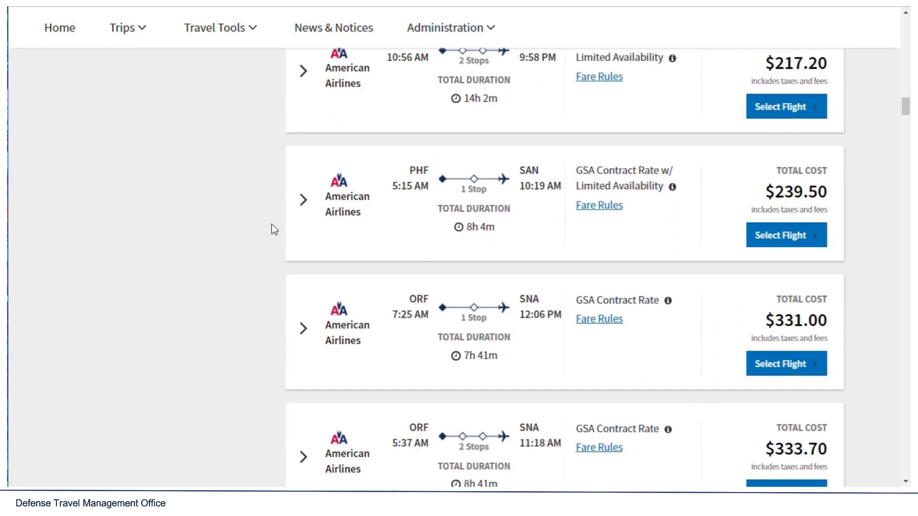
click(304, 200)
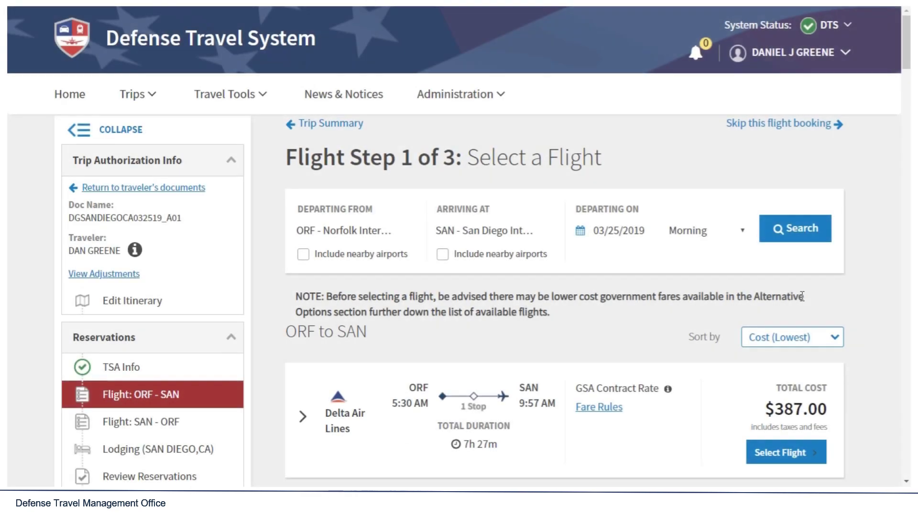
Select the 8:25 AM Delta flight from ORF to SAN at the GSA Contract Rate
scroll(803, 296, down, 7)
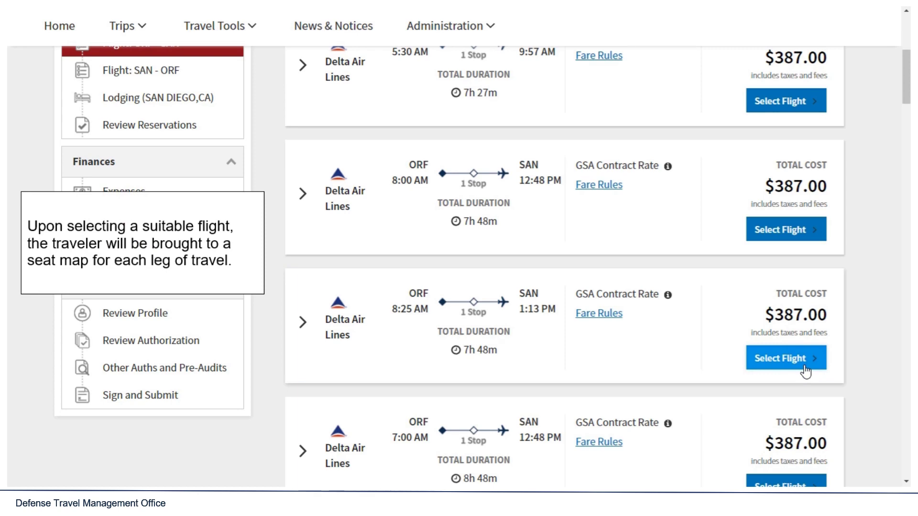
click(808, 368)
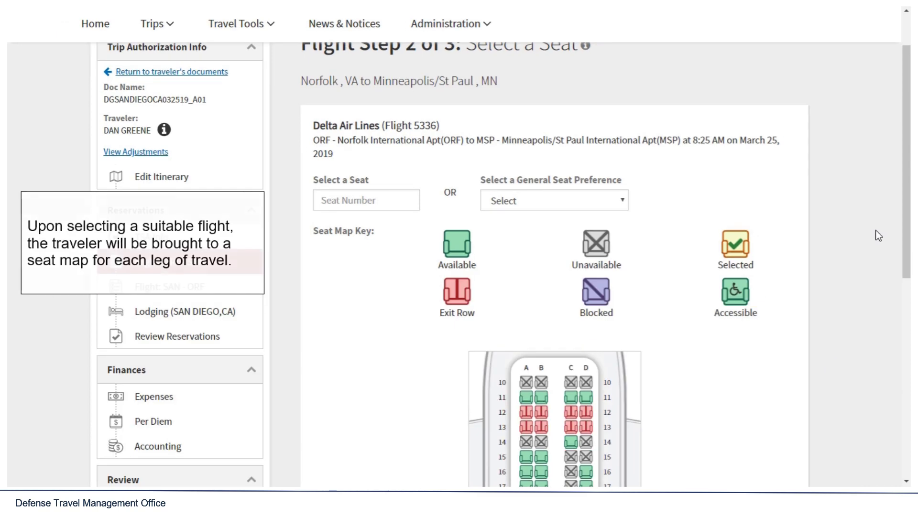
Examine the seat map for the Norfolk to Minneapolis leg and the available general seat preferences without choosing one
scroll(876, 230, down, 5)
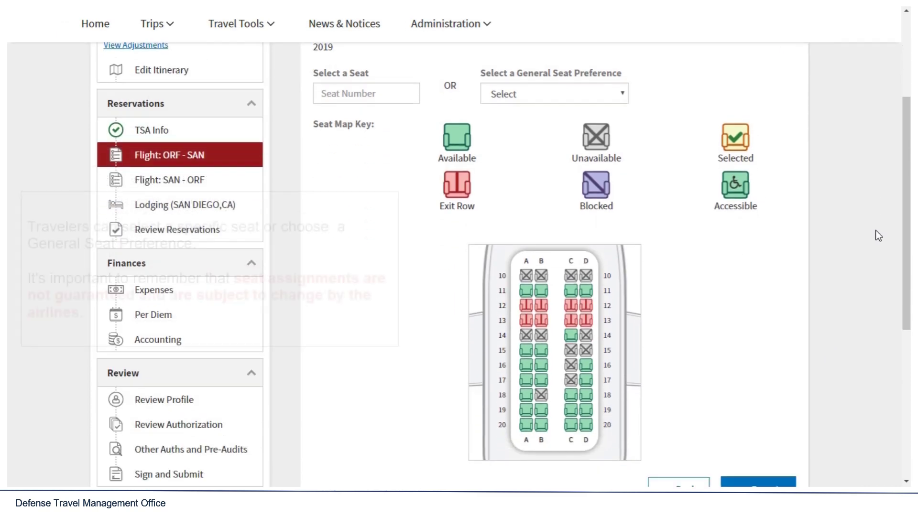
scroll(875, 230, down, 1)
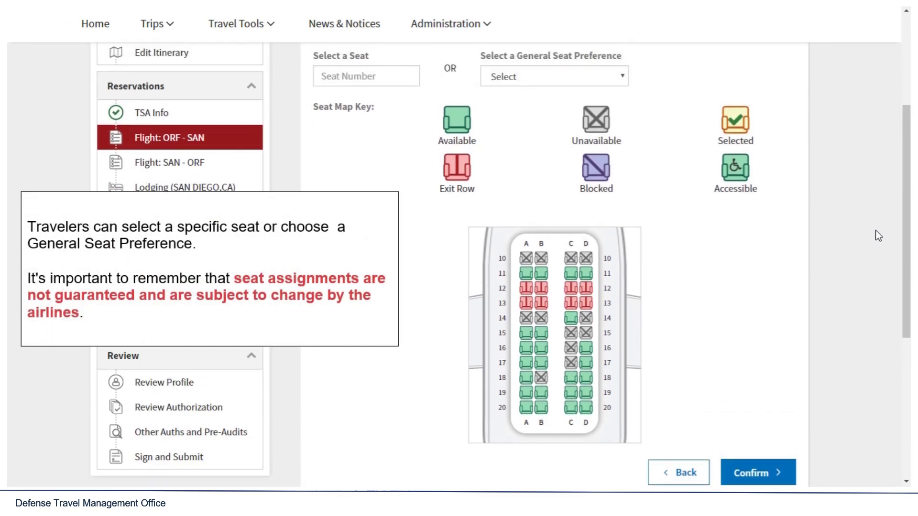
click(621, 77)
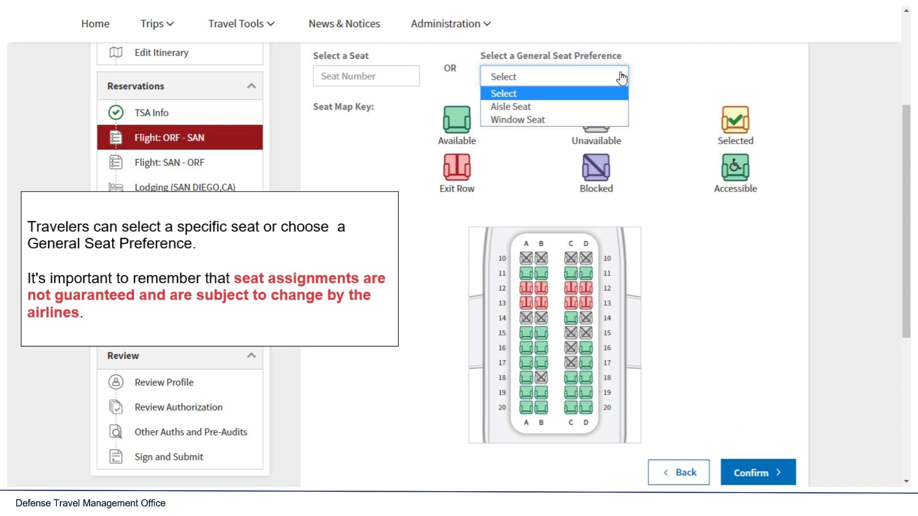
click(622, 77)
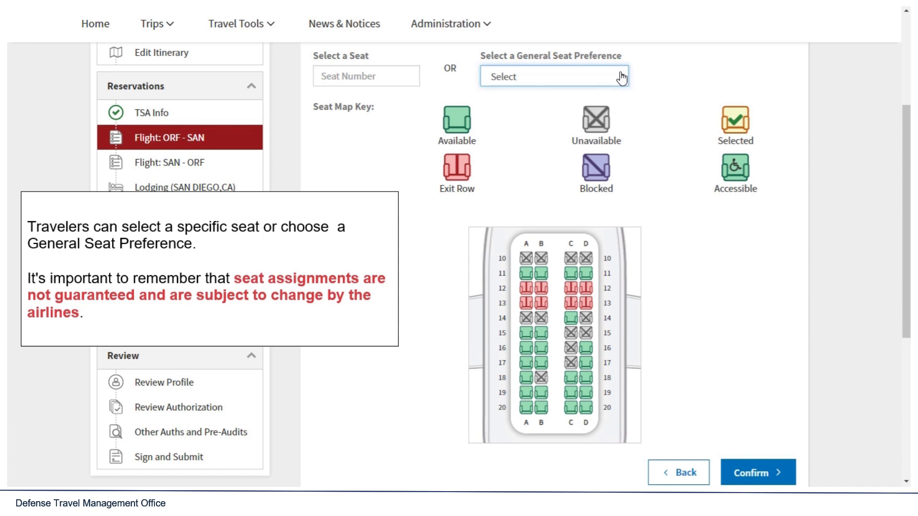
Confirm seat 17B for the Norfolk to Minneapolis leg and a Window Seat preference for the Minneapolis to San Diego leg
click(541, 364)
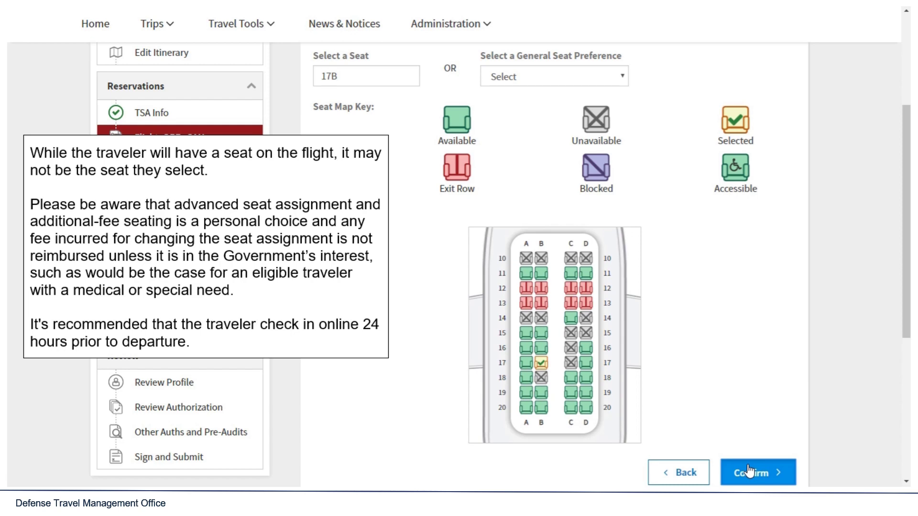
click(749, 472)
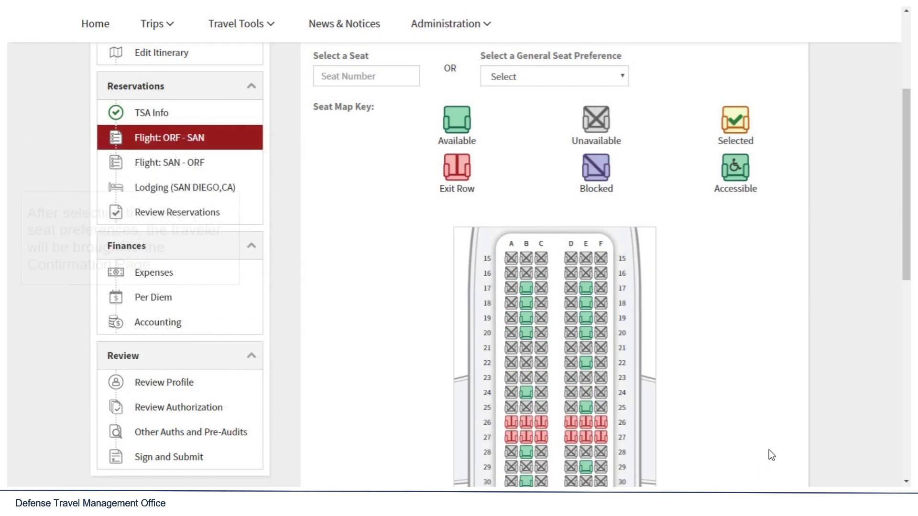
click(605, 76)
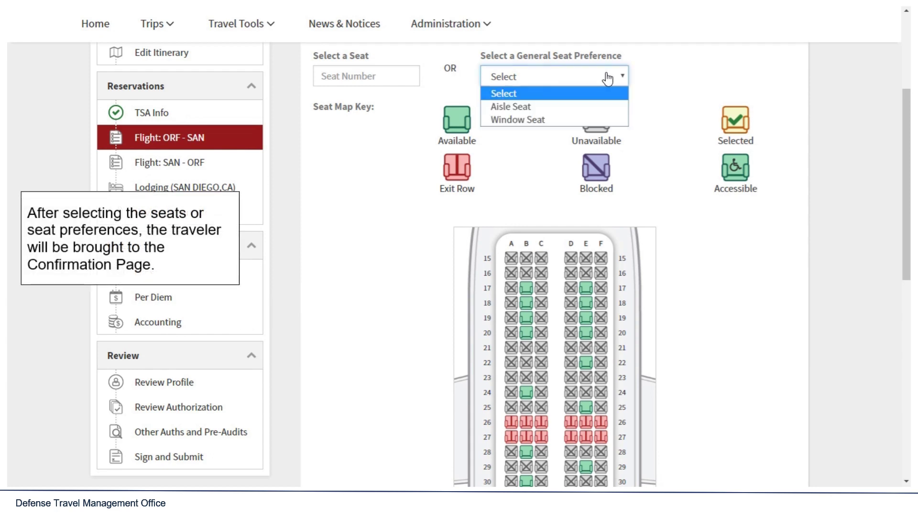
click(570, 119)
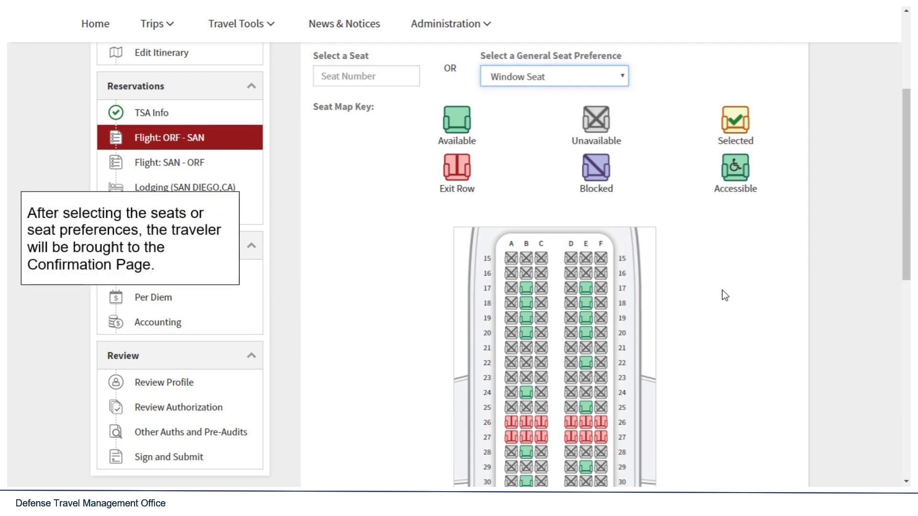
scroll(774, 291, down, 6)
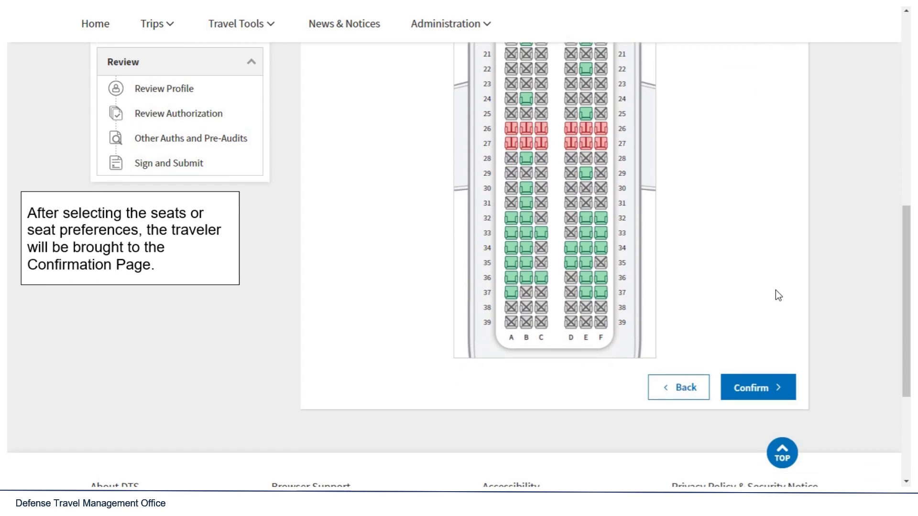
click(765, 371)
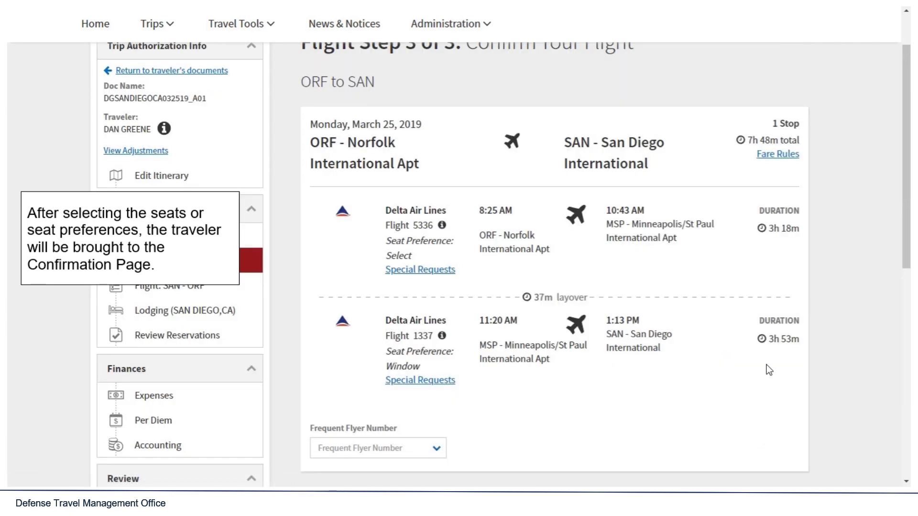
Apply the traveler's saved Delta Air Lines Inc. frequent flyer number to the ORF to SAN flight
scroll(767, 370, down, 5)
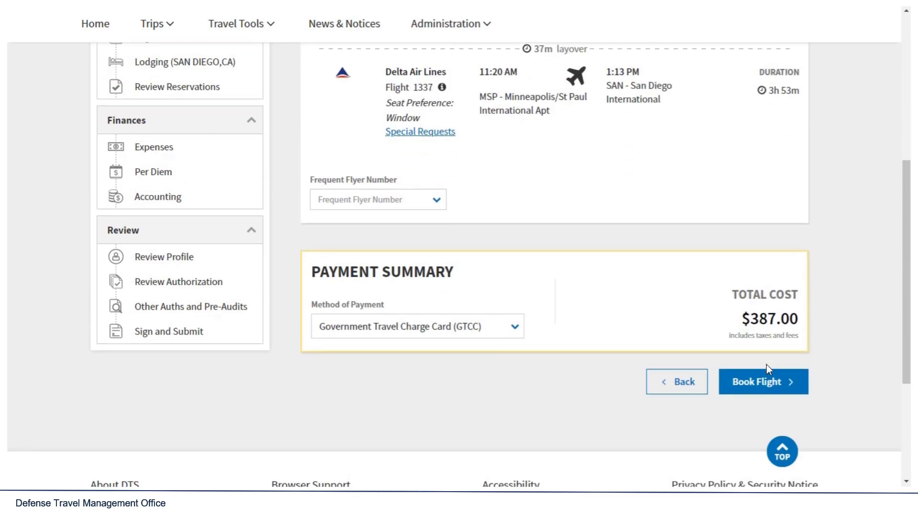
scroll(502, 225, up, 1)
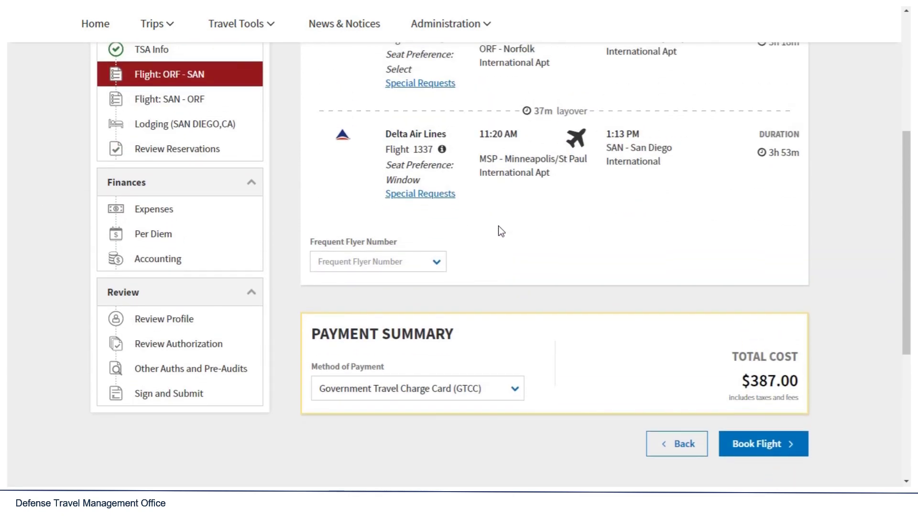
click(438, 264)
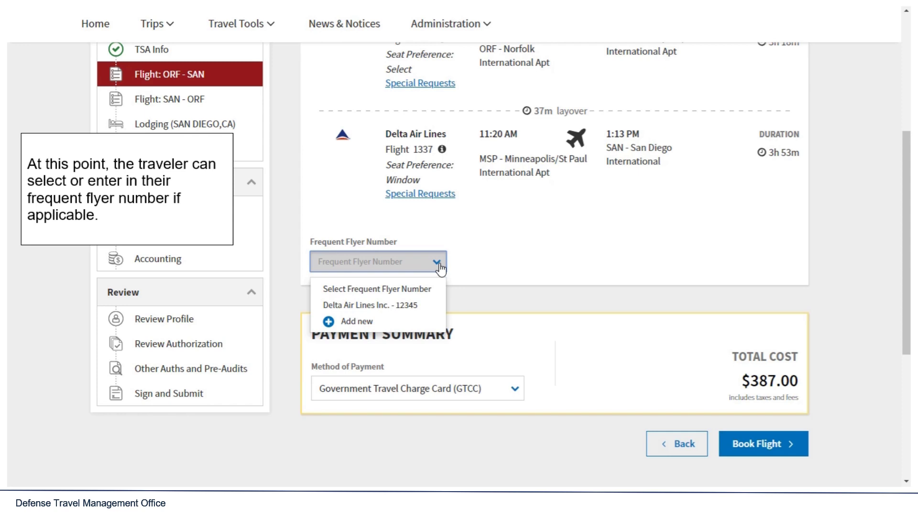
click(423, 305)
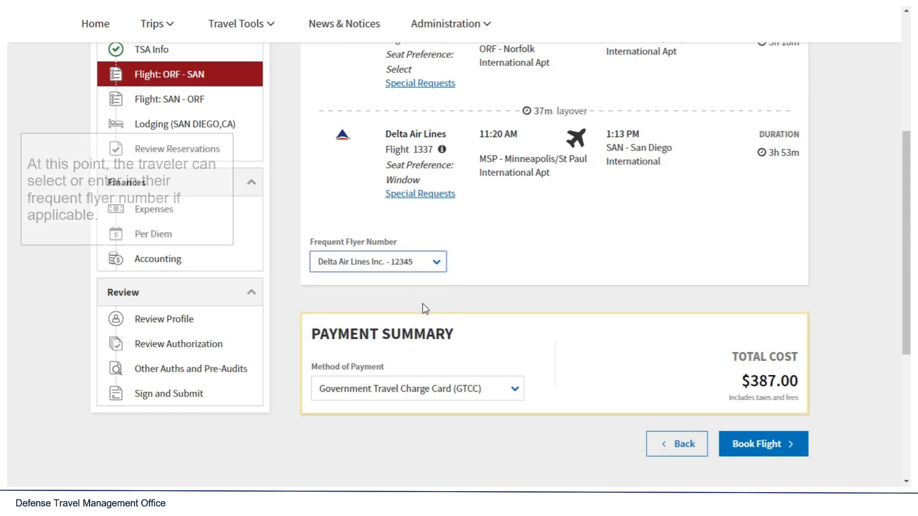